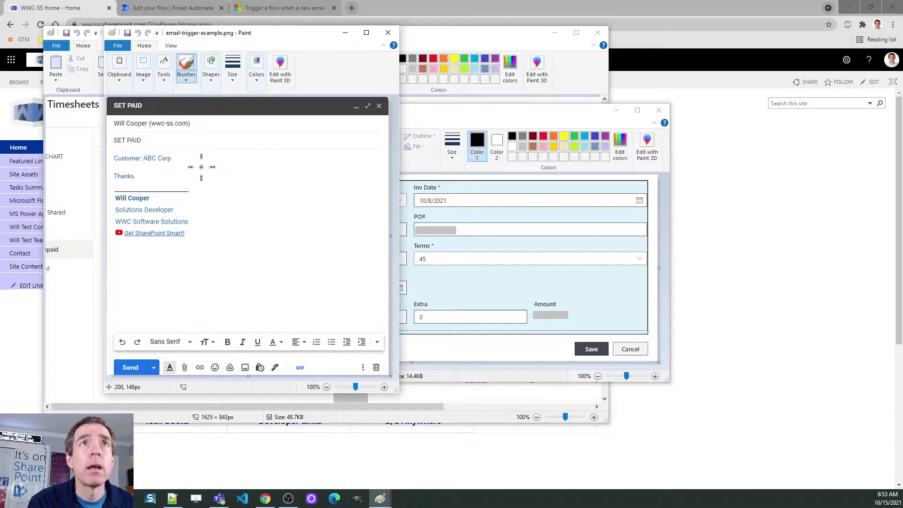
Step: Minimize the email-trigger-example.png Paint window so invoices-screen-2.png shows
click(345, 33)
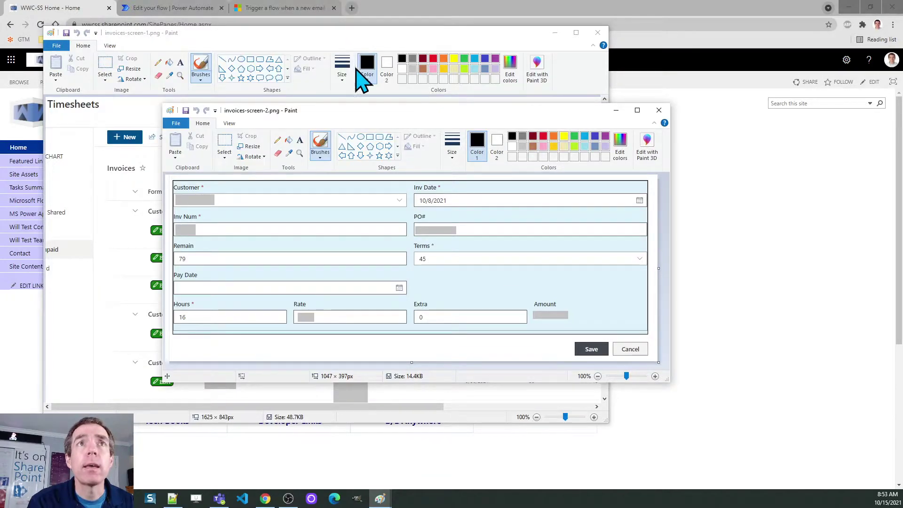
click(617, 111)
Step: Minimize the last Paint screenshot and bring temp.txt into view in Notepad++, zoomed in
click(555, 33)
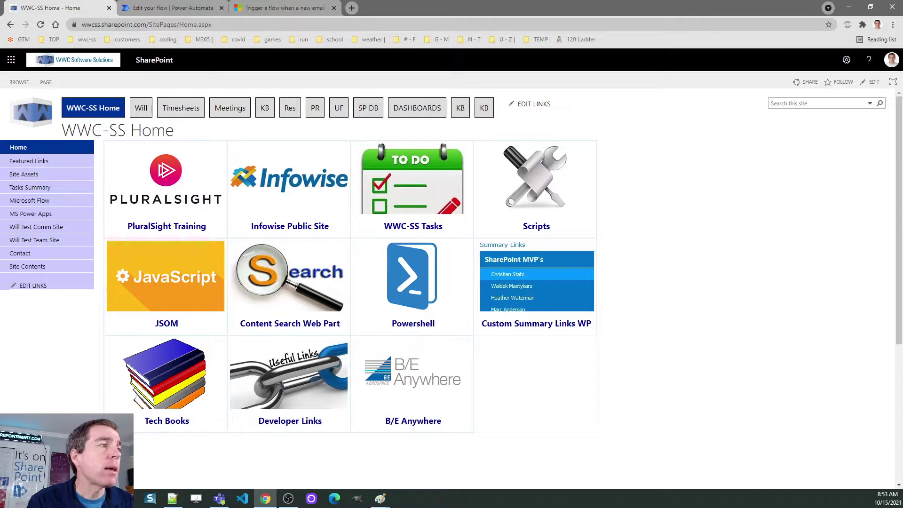
key(alt+Tab)
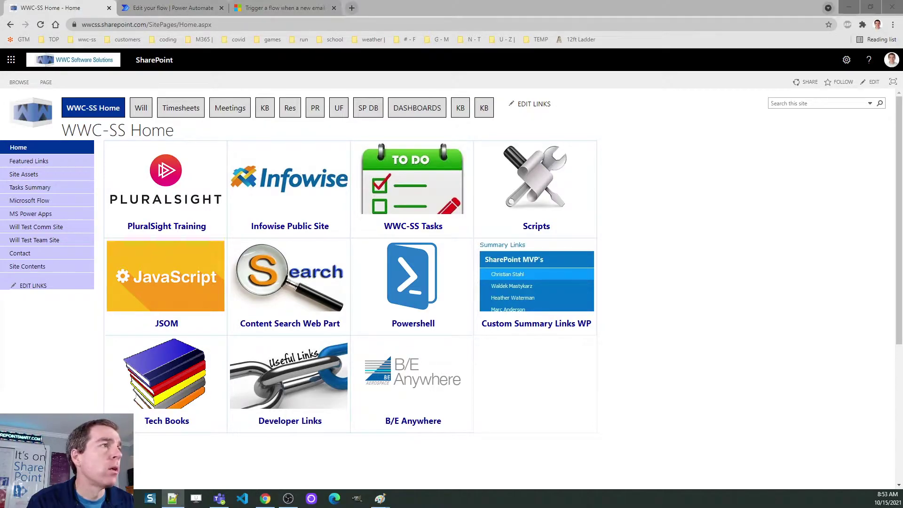
drag(0, 113, 351, 93)
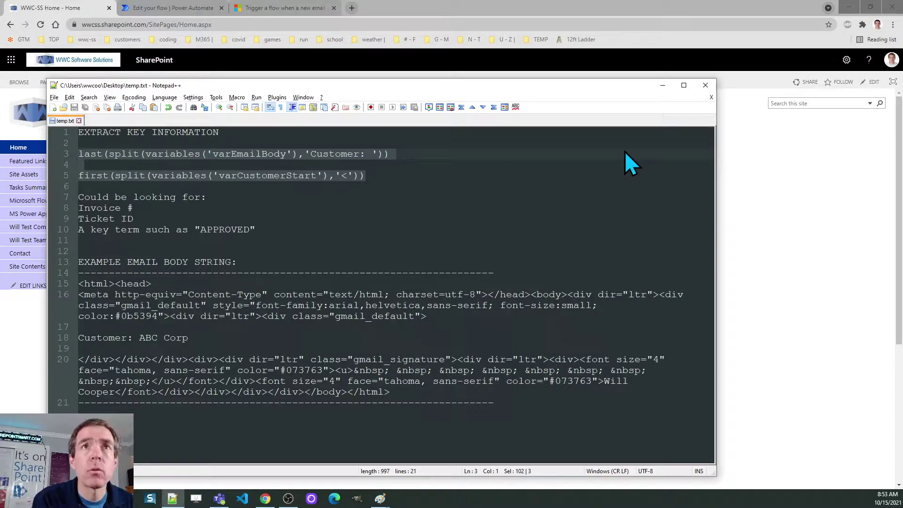
scroll(625, 151, up, 3)
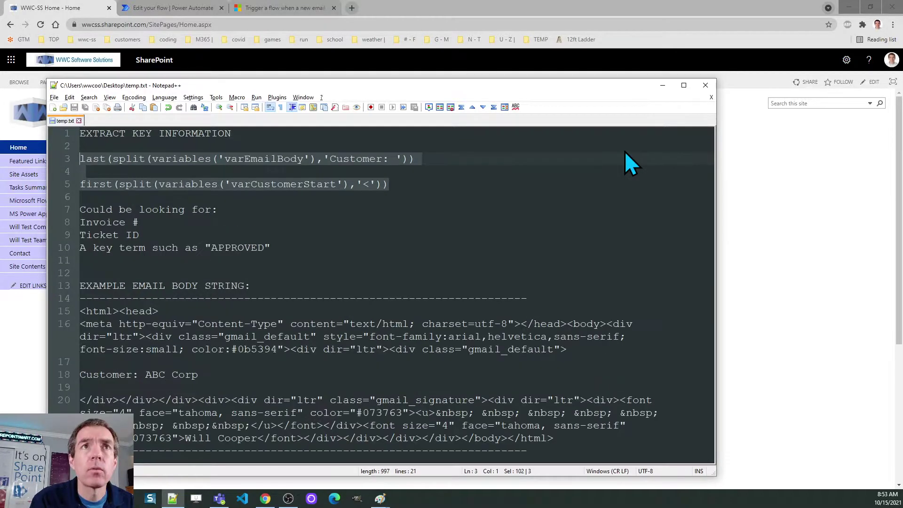
scroll(625, 151, up, 1)
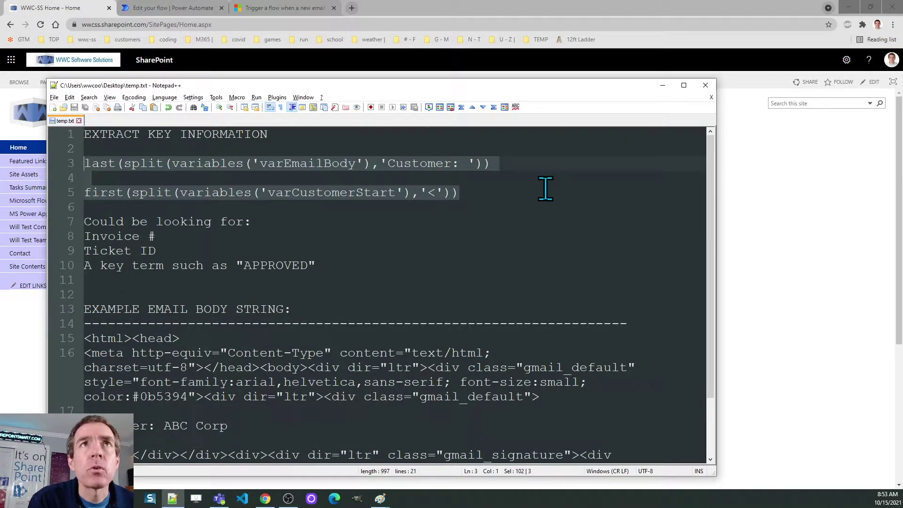
click(297, 8)
Step: Scroll the 'Trigger a cloud flow based on email properties' Docs page, then return to temp.txt
drag(899, 150, 899, 70)
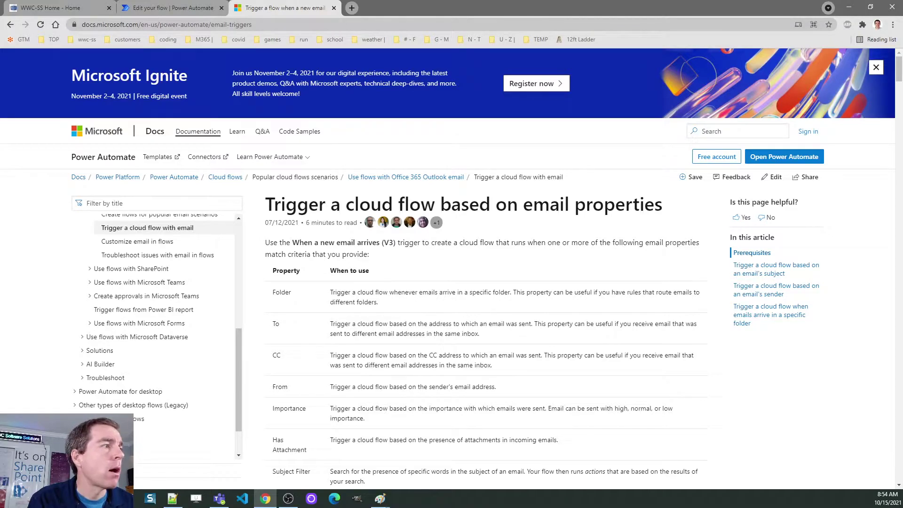
key(alt+Tab)
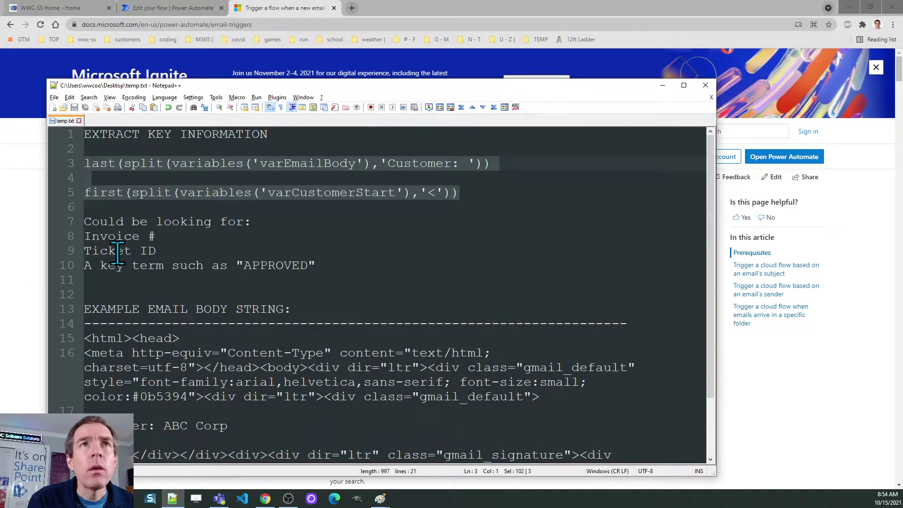
click(193, 200)
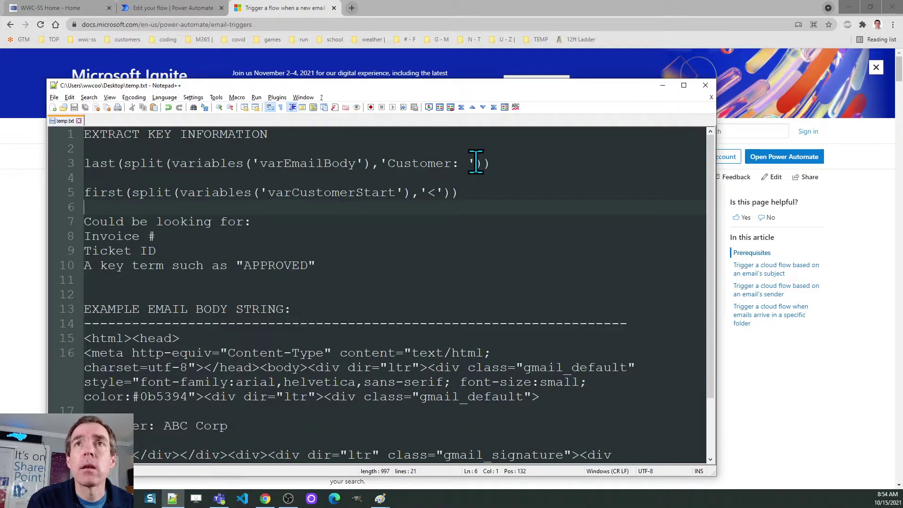
drag(476, 164, 389, 164)
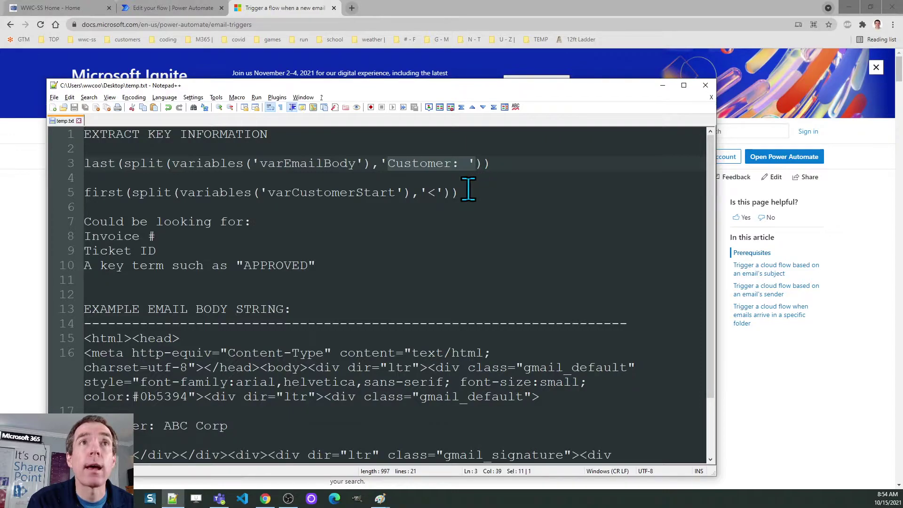
click(427, 193)
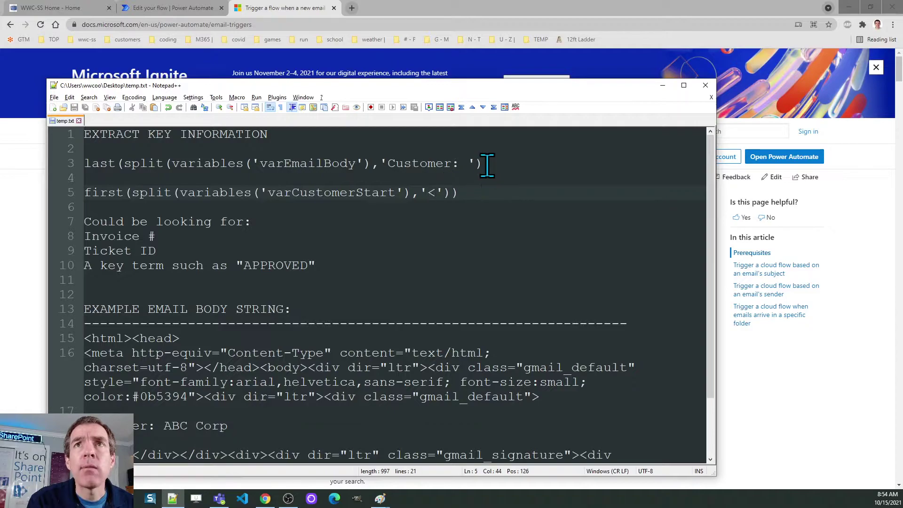
drag(475, 163, 81, 163)
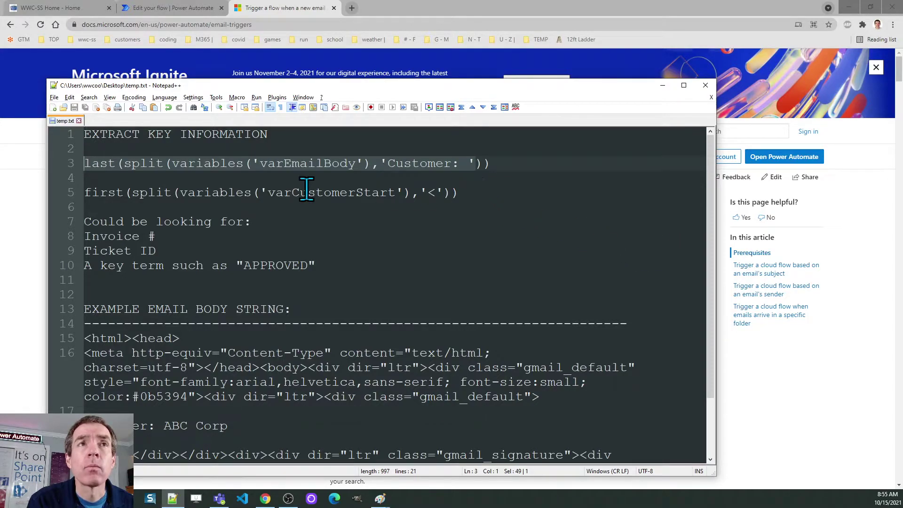
click(125, 192)
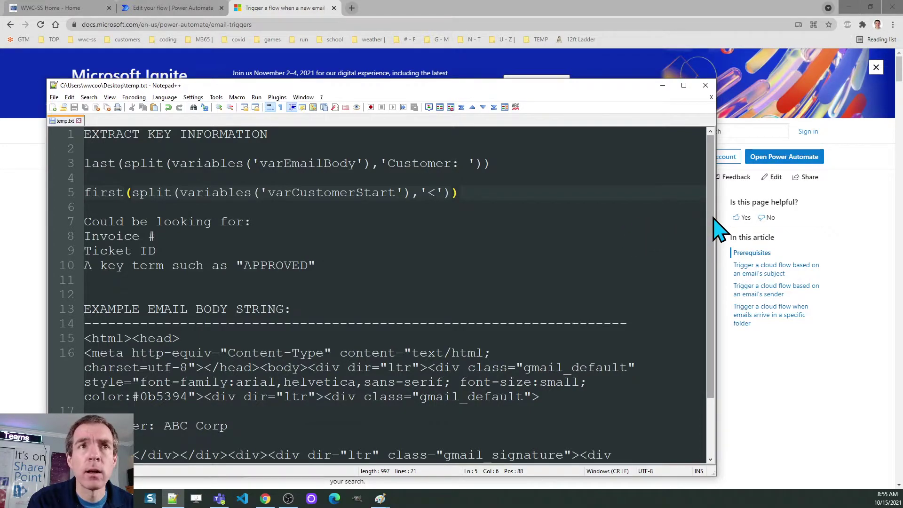
drag(714, 217, 730, 298)
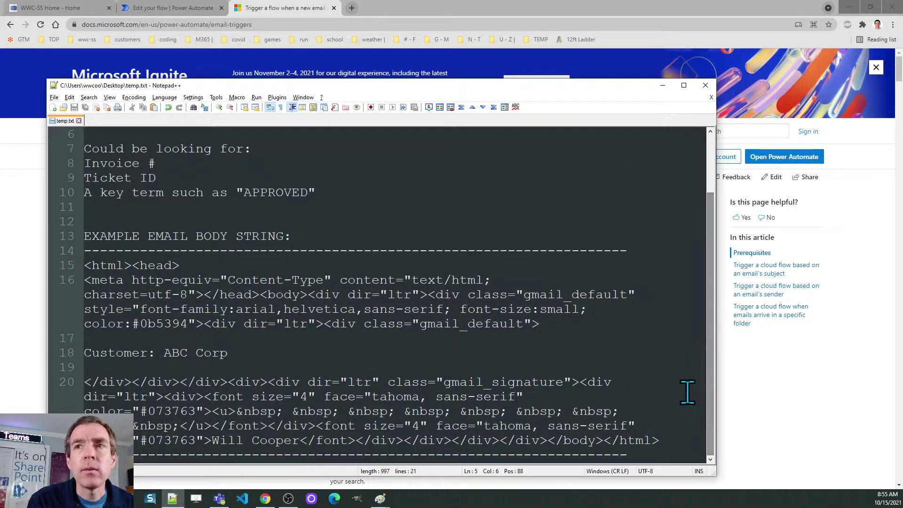
Step: Highlight the HTML around 'Customer: ABC Corp' in temp.txt, ending with 'ABC Corp' selected
drag(680, 439, 621, 432)
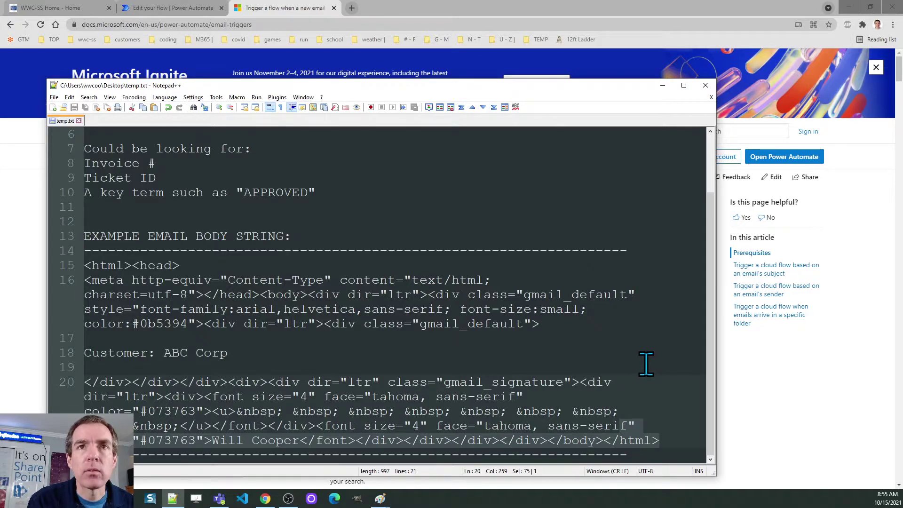
click(542, 324)
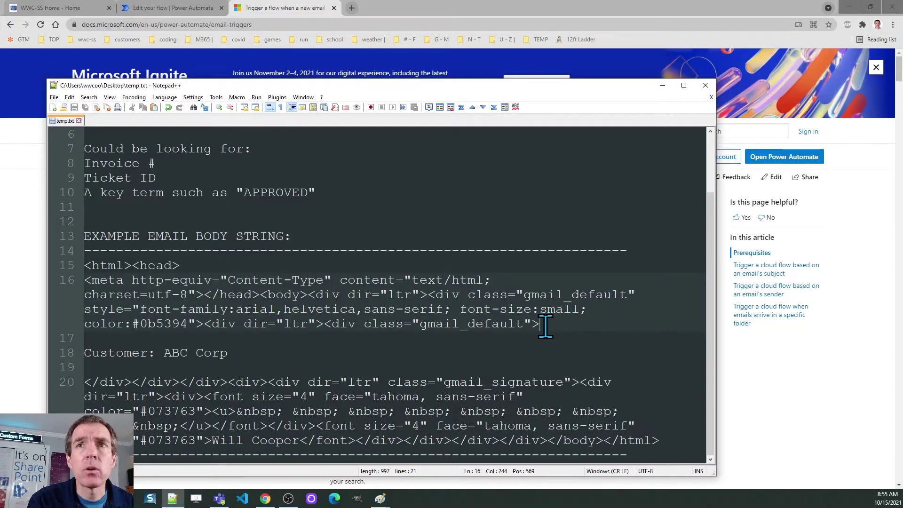
drag(542, 323, 283, 309)
drag(164, 353, 81, 267)
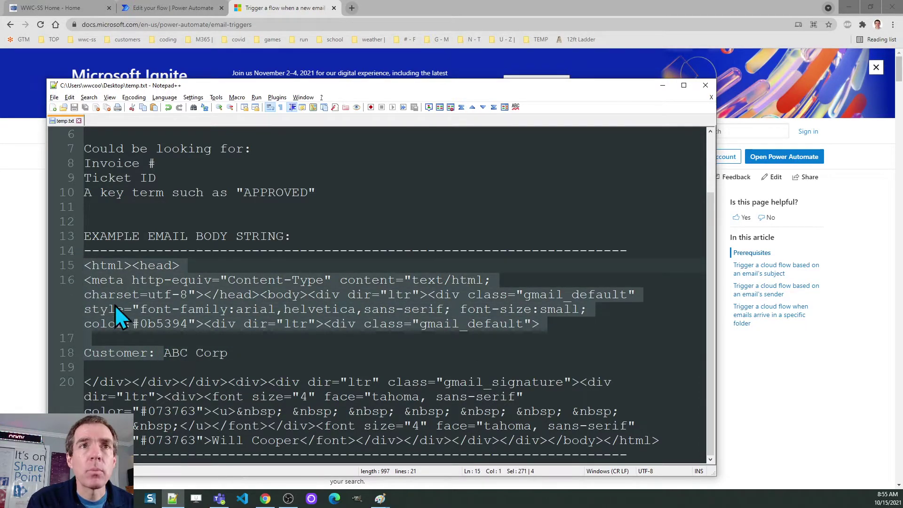
click(230, 353)
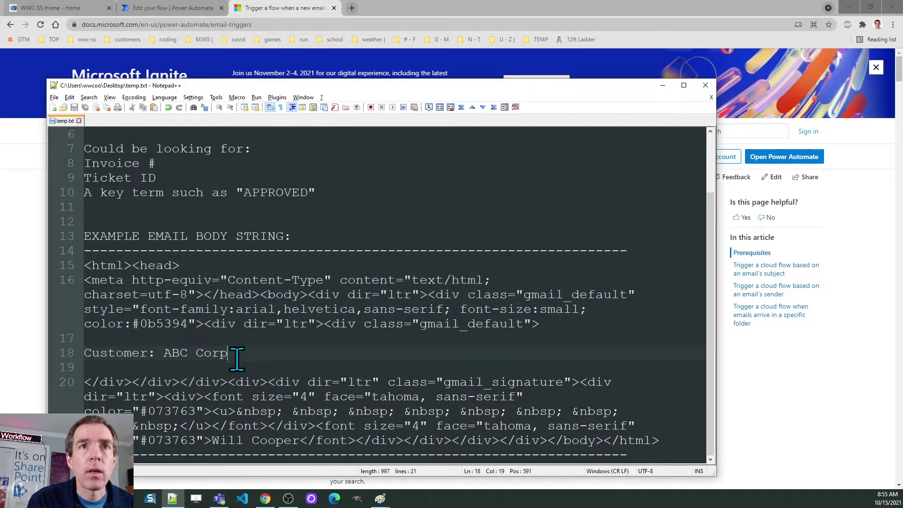
click(89, 381)
drag(85, 381, 684, 443)
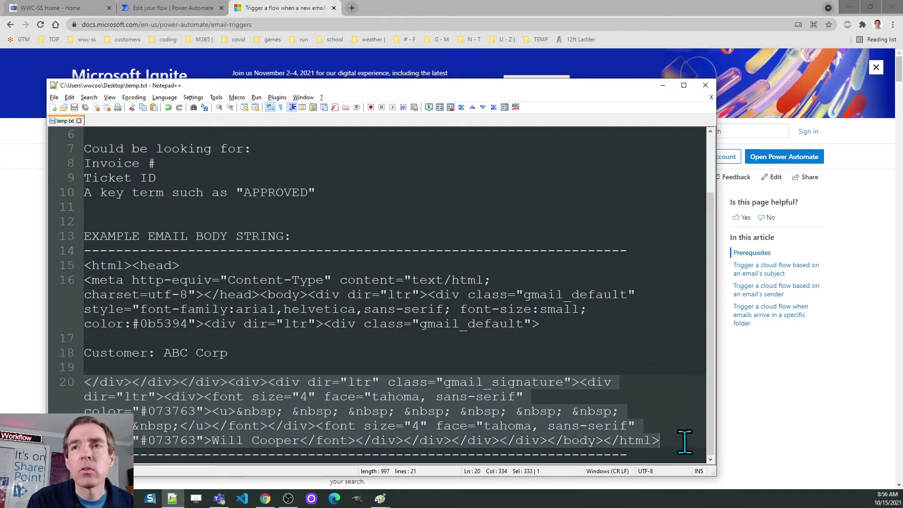
drag(229, 354, 164, 353)
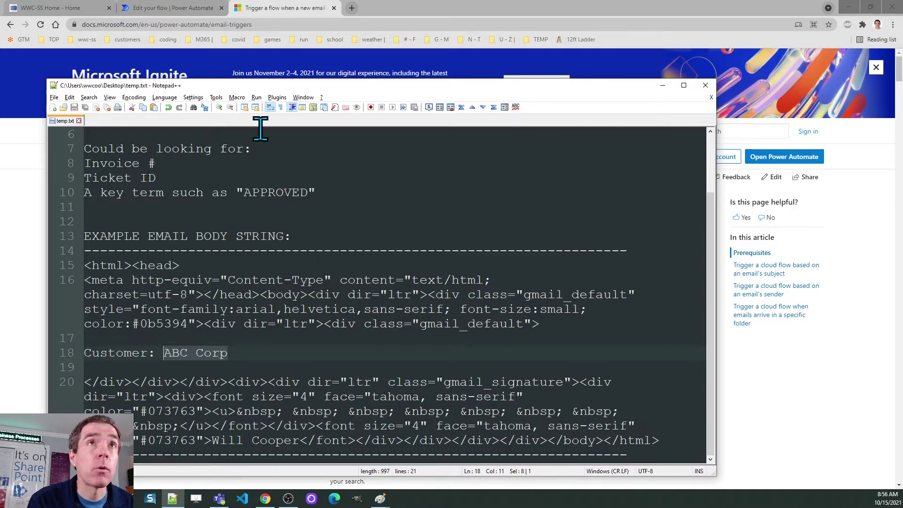
click(182, 8)
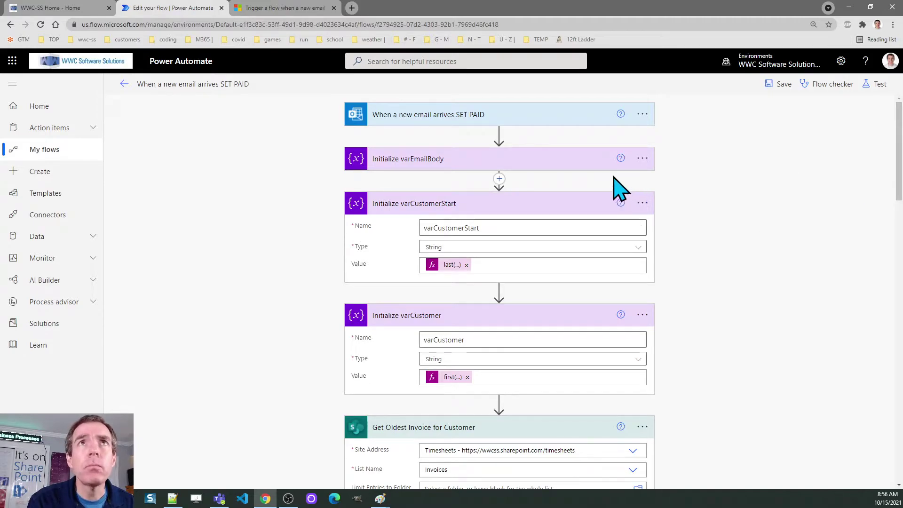
Step: Expand the 'When a new email arrives SET PAID' trigger to show Folder set to Inbox
click(288, 10)
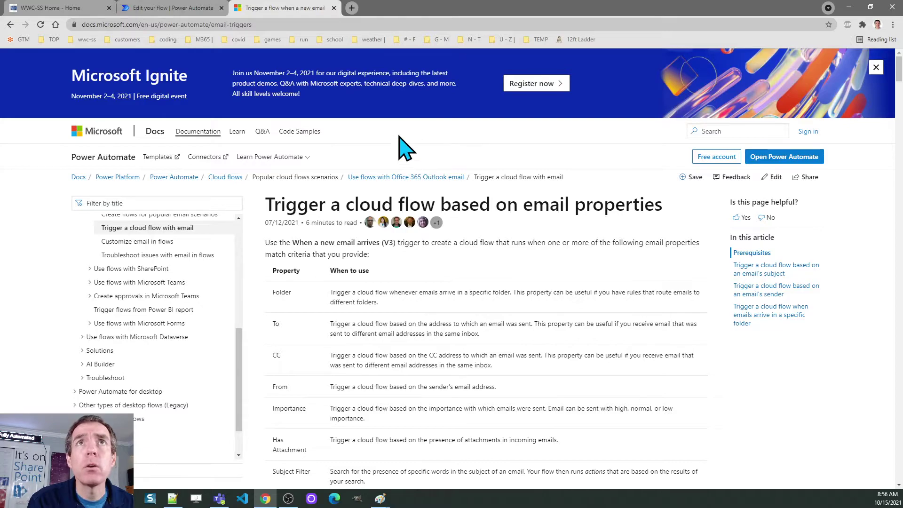
click(187, 14)
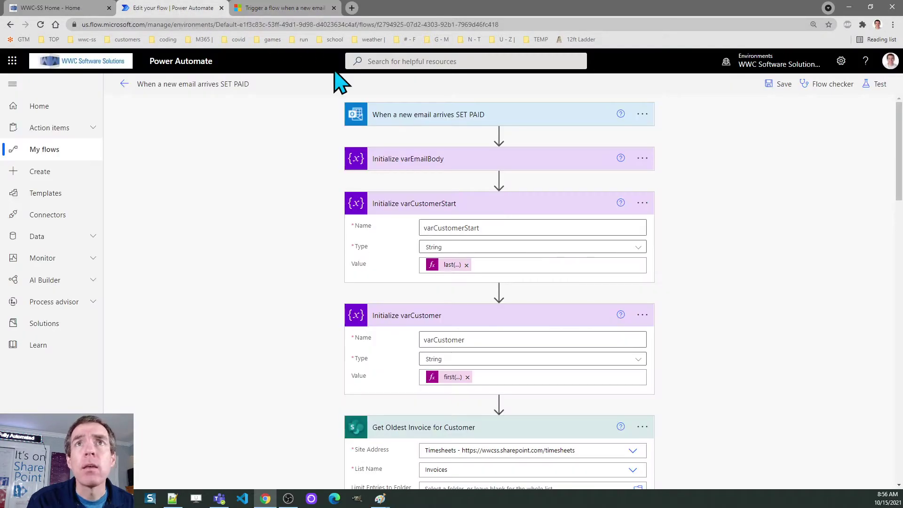
click(431, 120)
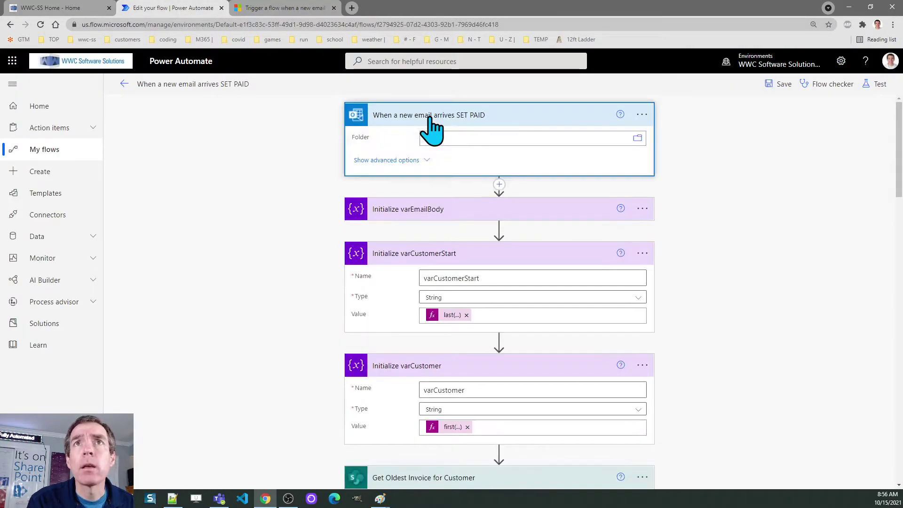
Step: Reveal the trigger's advanced options, including Importance Any and Subject Filter 'SET PAID', and zoom in
click(393, 161)
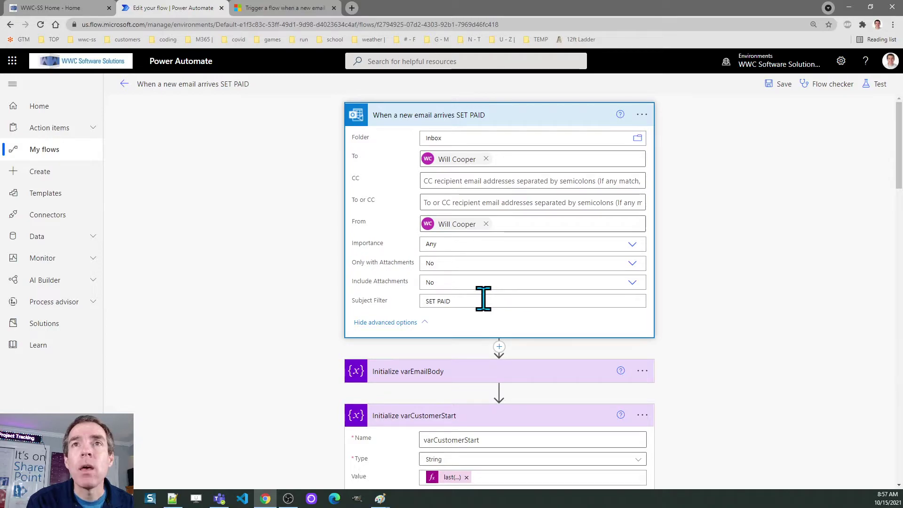
drag(460, 298, 422, 298)
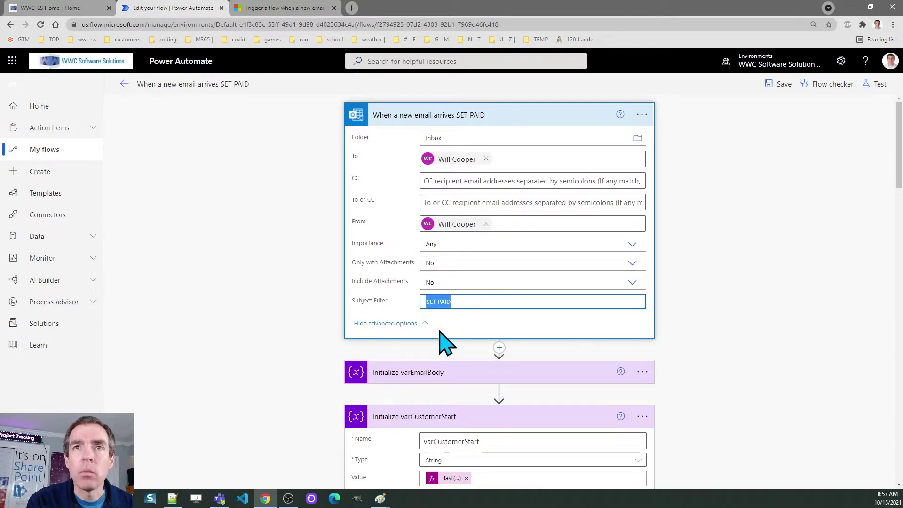
key(ctrl+shift+Tab)
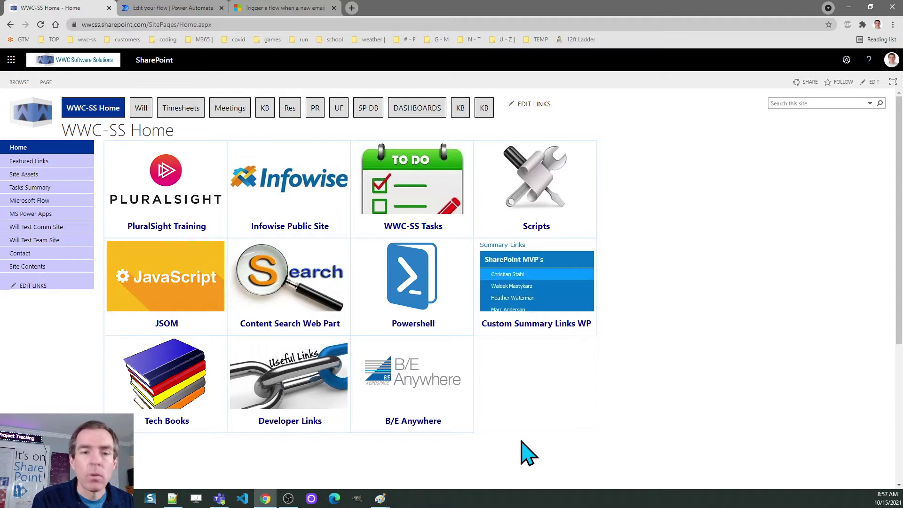
click(208, 9)
click(722, 246)
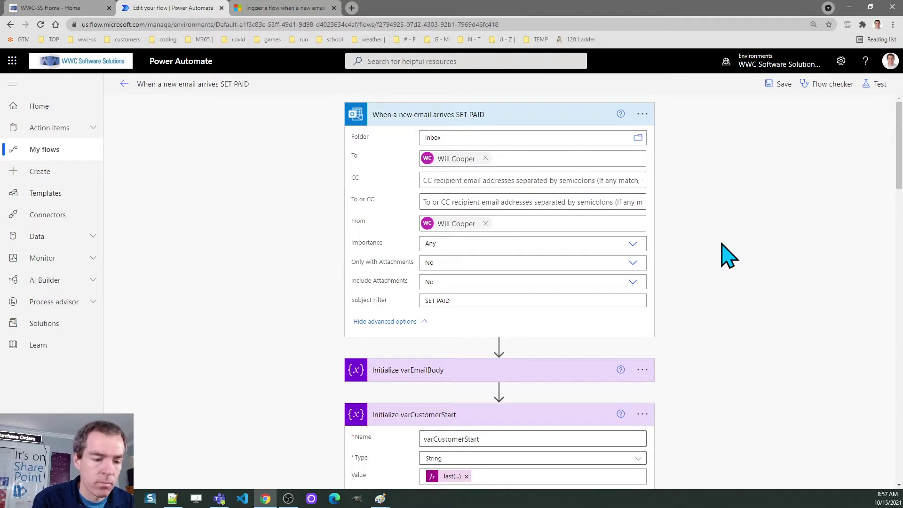
key(ctrl+plus)
key(ctrl+plus)
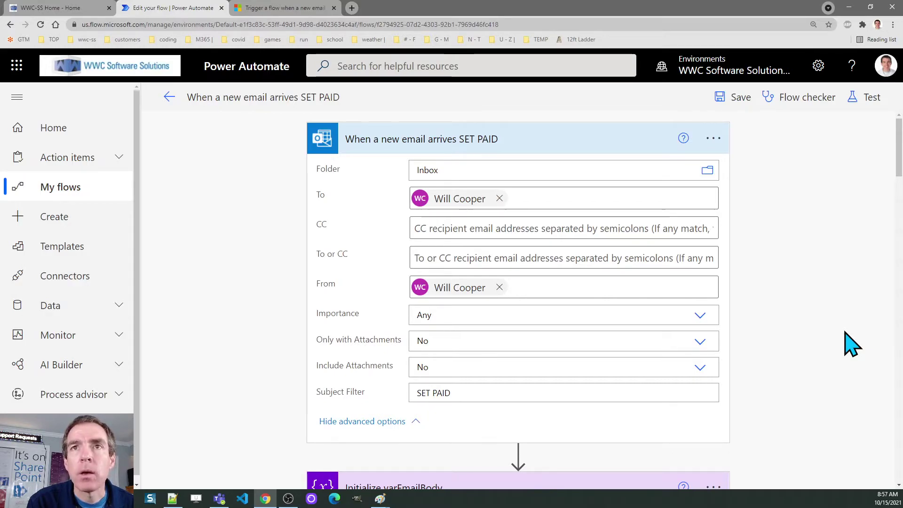
Step: Expand Initialize varEmailBody, showing String type and email Body value, then scroll to varCustomerStart
scroll(900, 151, down, 1)
drag(901, 156, 901, 184)
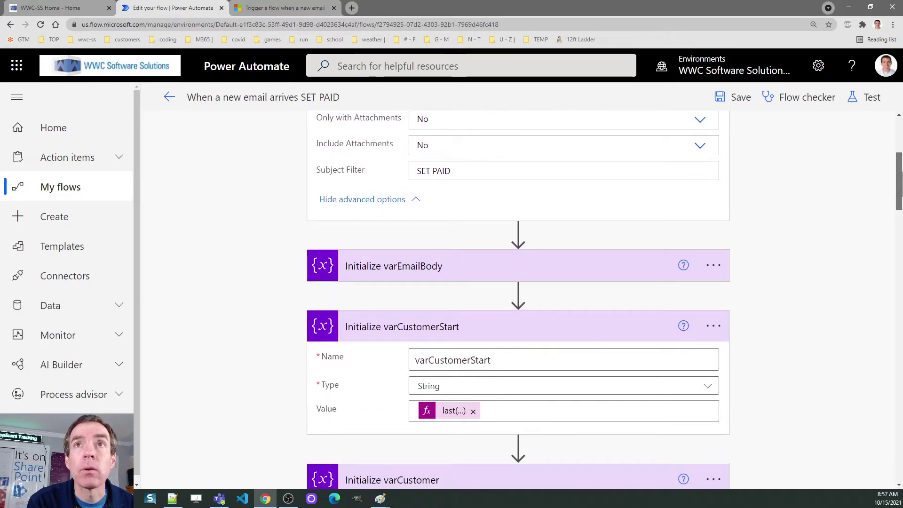
click(426, 267)
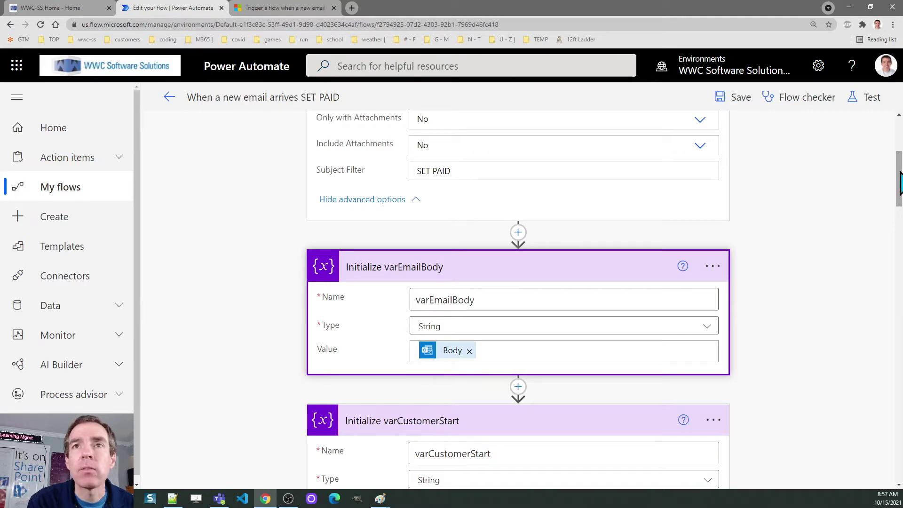
drag(900, 184, 900, 186)
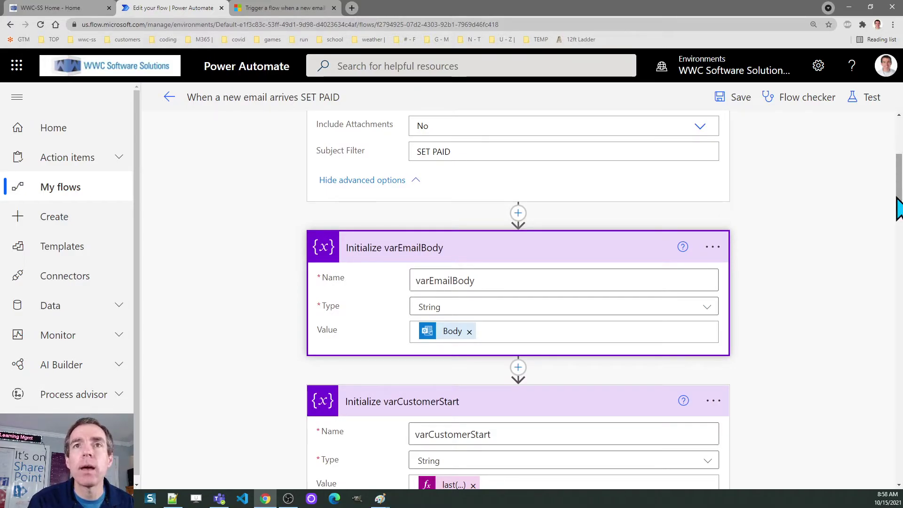
drag(900, 181, 901, 211)
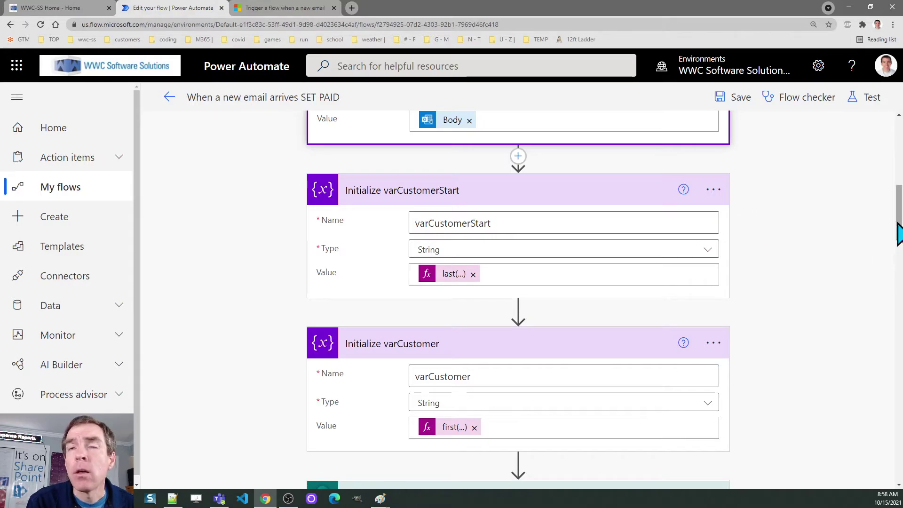
scroll(899, 247, down, 3)
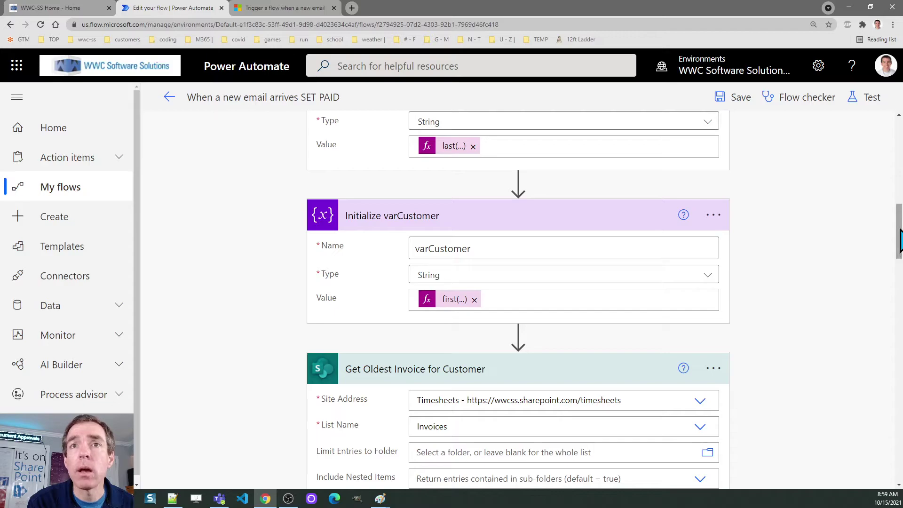
drag(899, 245, 899, 263)
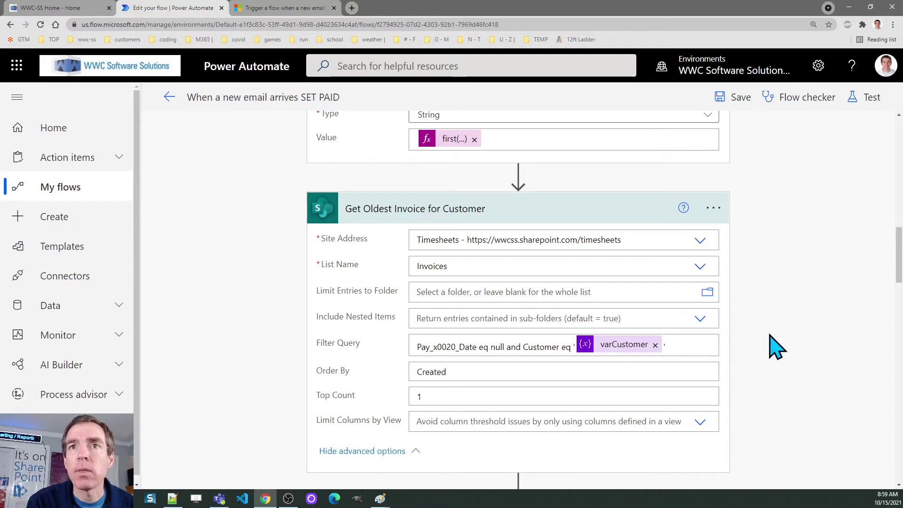
drag(899, 249, 899, 320)
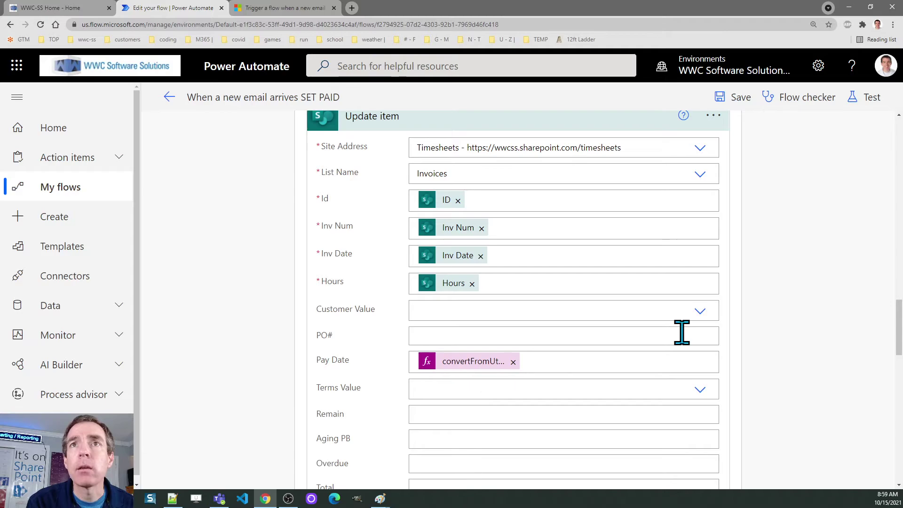
drag(900, 324, 900, 432)
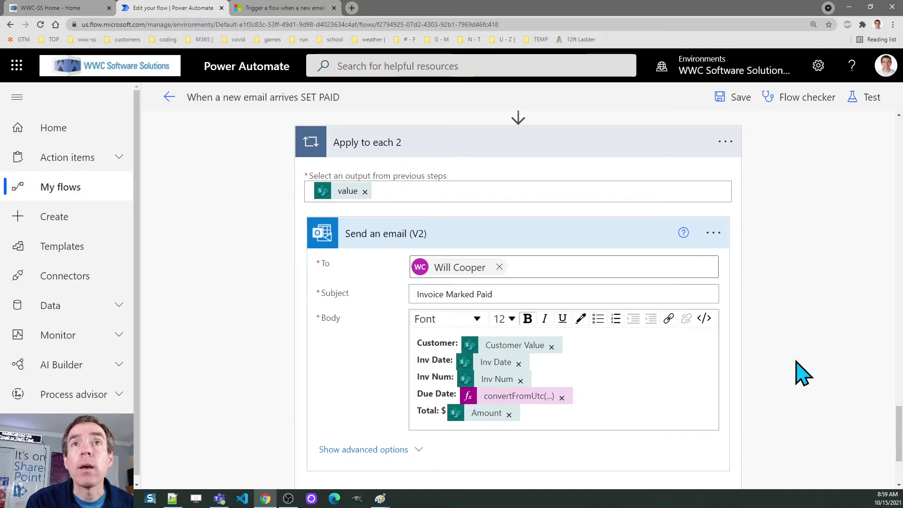